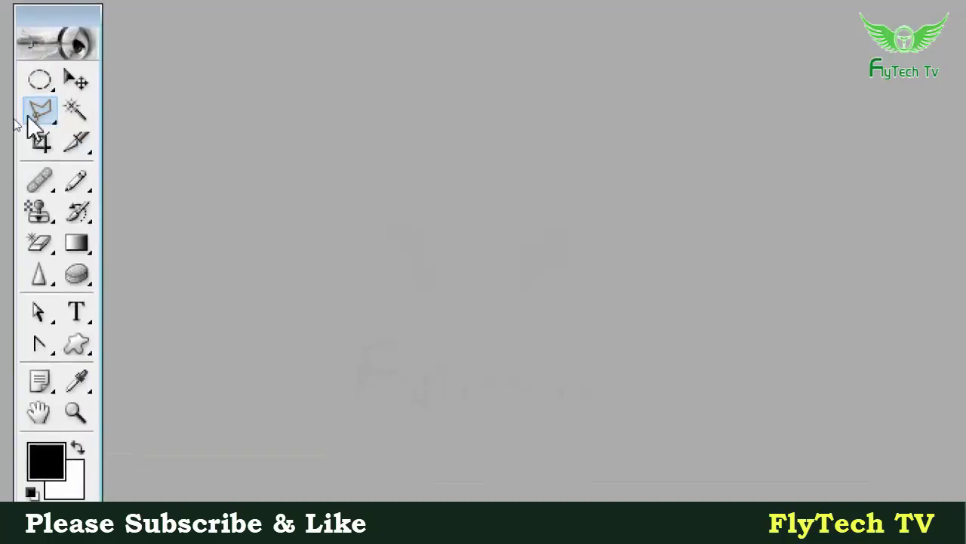
# - Try the lasso tool variants and settle on the standard freehand Lasso Tool
pyautogui.rightClick(27, 115)
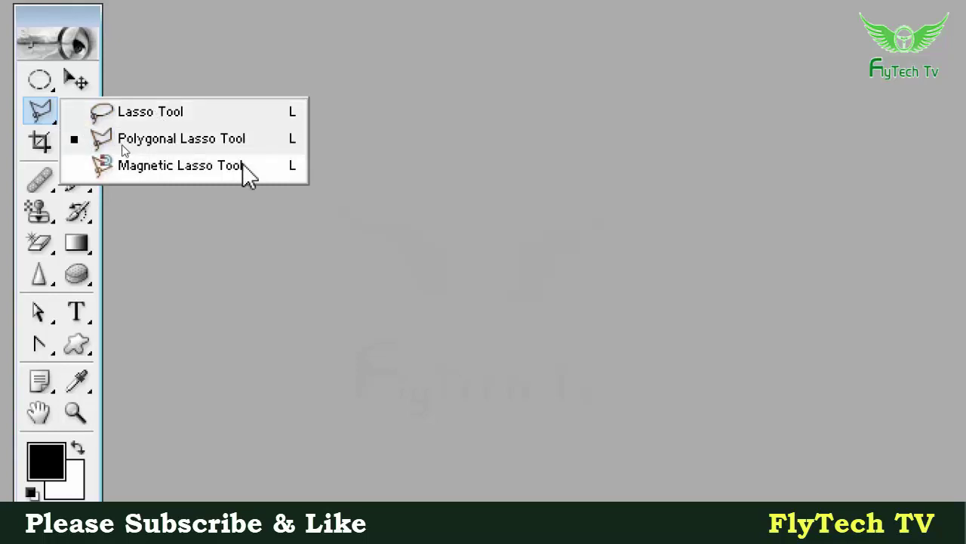
pyautogui.click(97, 115)
pyautogui.click(42, 113)
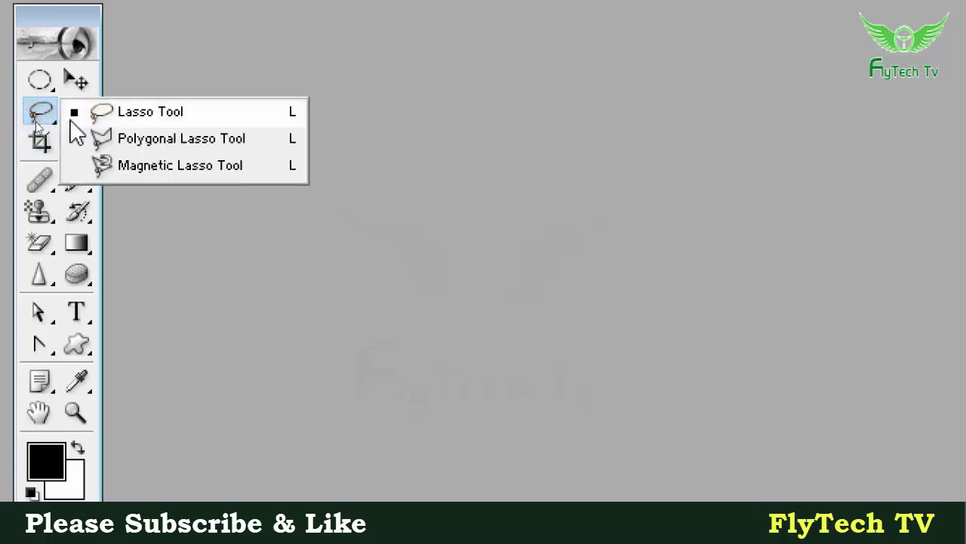
pyautogui.click(141, 139)
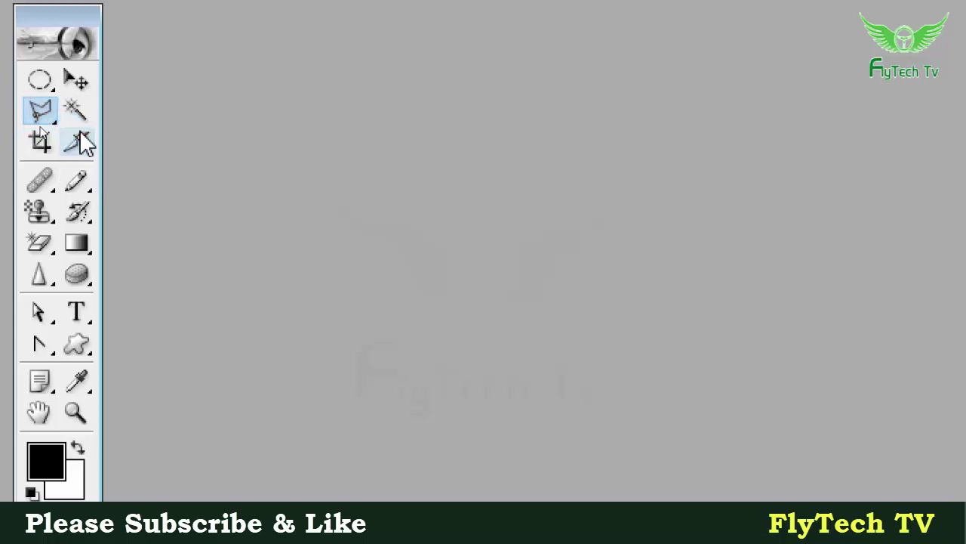
pyautogui.hotkey('shift', 'l')
pyautogui.hotkey('shift', 'l')
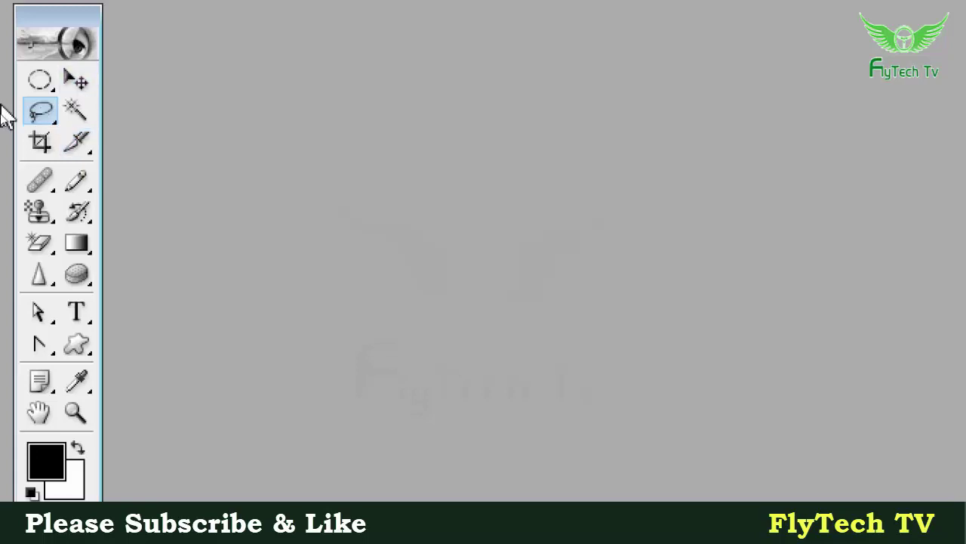
pyautogui.click(43, 117)
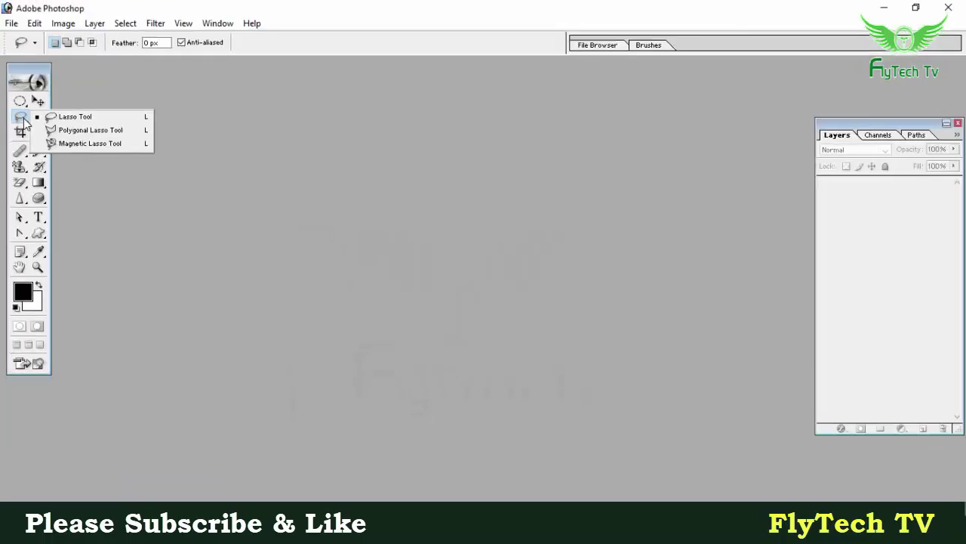
# - Create a new white 1300×800 px document at 200 ppi
pyautogui.click(276, 155)
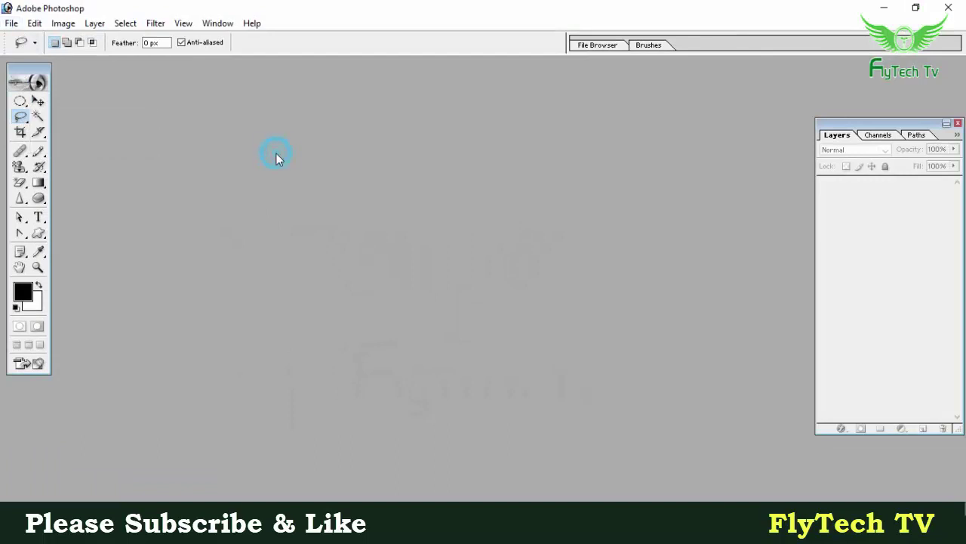
pyautogui.click(10, 23)
pyautogui.click(34, 37)
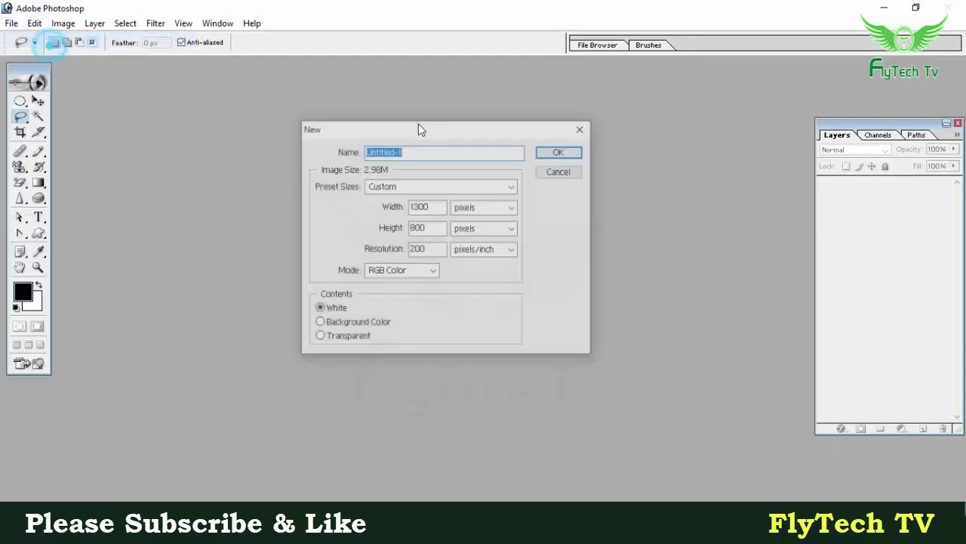
pyautogui.click(560, 151)
# - Open the portrait JPG of the smiling woman from the Heroine folder
pyautogui.doubleClick(728, 199)
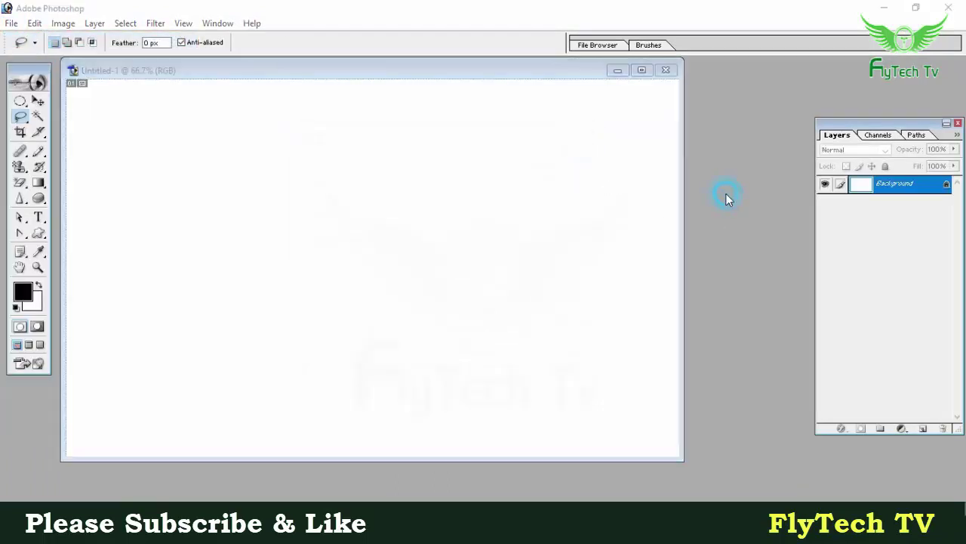
pyautogui.scroll(-2, 489, 216)
pyautogui.scroll(-3, 490, 215)
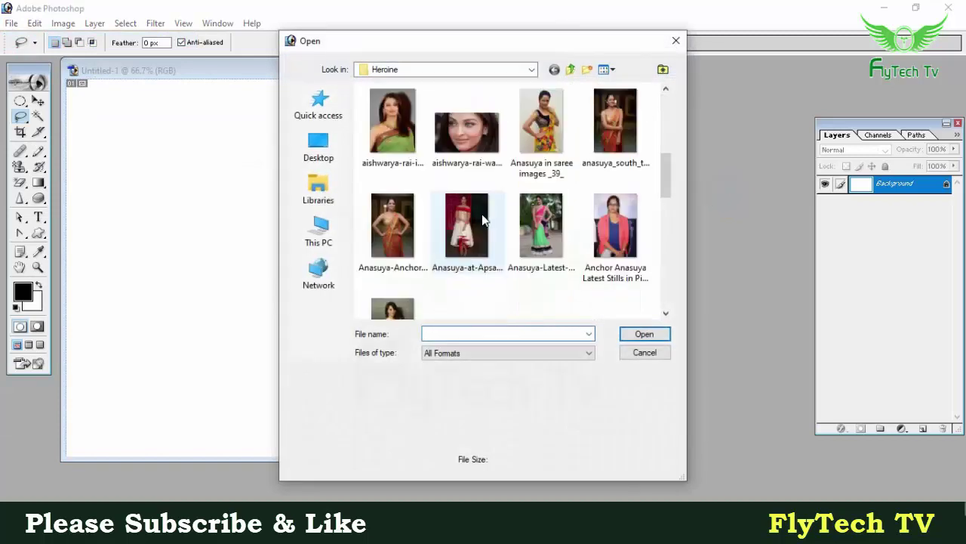
pyautogui.scroll(-3, 449, 181)
pyautogui.scroll(-3, 503, 216)
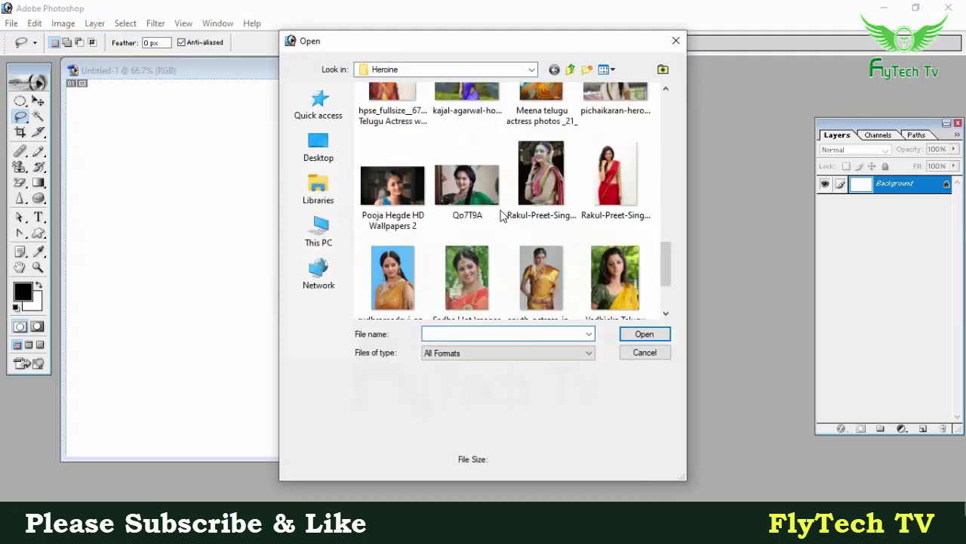
pyautogui.scroll(3, 509, 216)
pyautogui.doubleClick(540, 212)
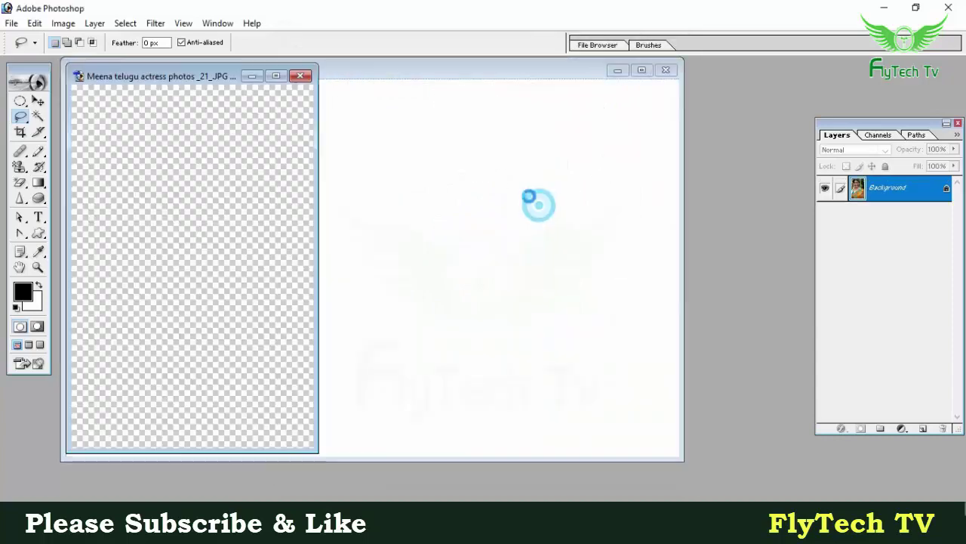
# - Center the photo window and lasso a hard-edged outline around the whole face
pyautogui.moveTo(189, 77); pyautogui.dragTo(403, 117)
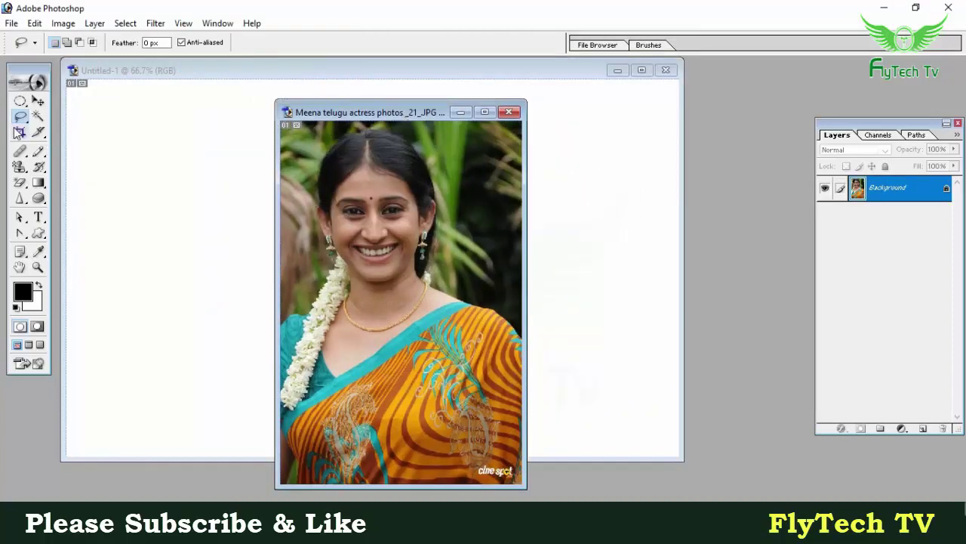
pyautogui.moveTo(20, 117); pyautogui.dragTo(95, 118)
pyautogui.moveTo(332, 261); pyautogui.dragTo(421, 273)
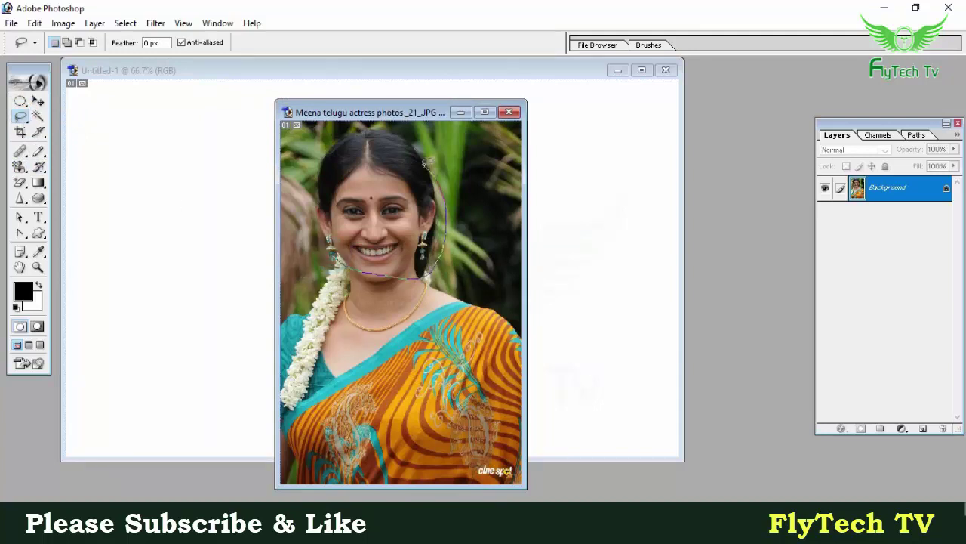
pyautogui.moveTo(425, 162); pyautogui.dragTo(348, 147)
pyautogui.moveTo(341, 156); pyautogui.dragTo(338, 160)
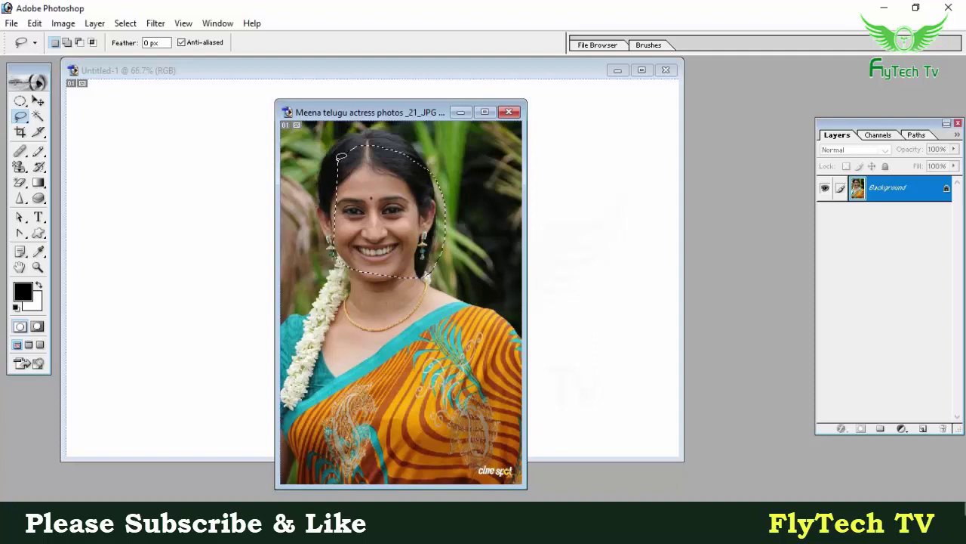
pyautogui.click(386, 198)
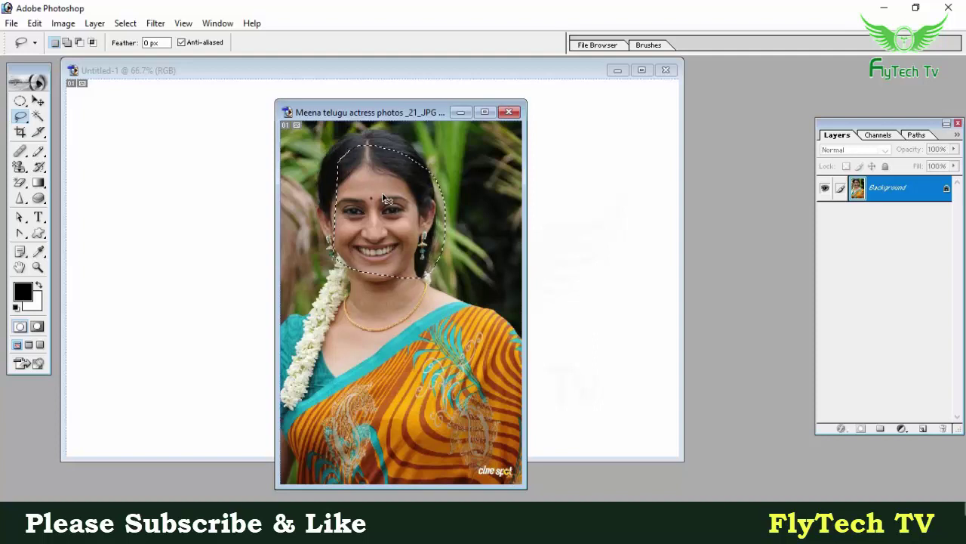
pyautogui.moveTo(339, 247); pyautogui.dragTo(442, 261)
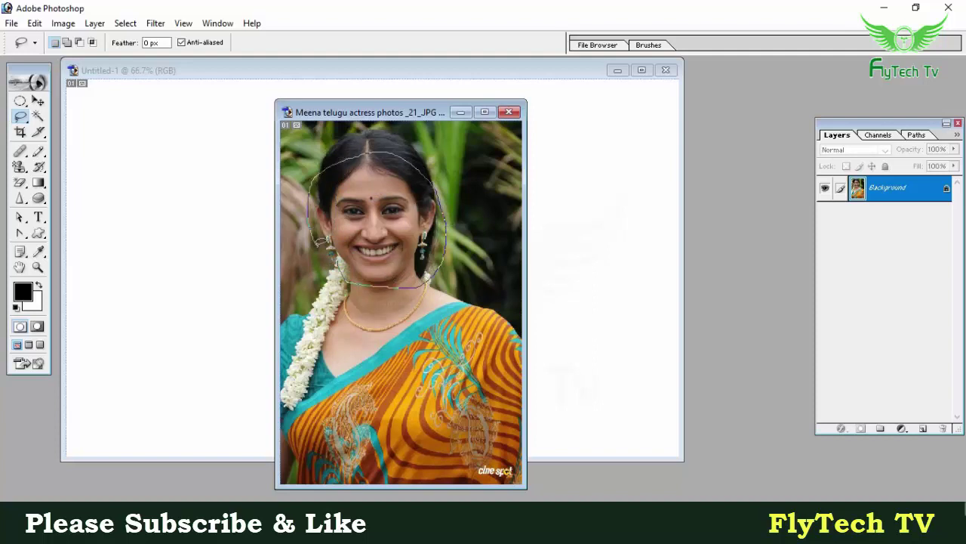
pyautogui.moveTo(432, 183); pyautogui.dragTo(360, 277)
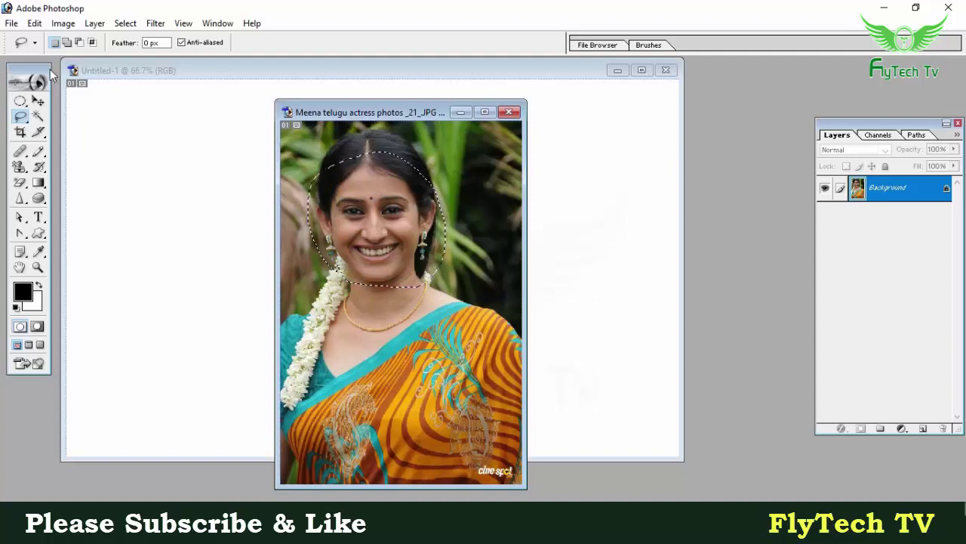
# - Copy the face and paste it into Untitled-1 as Layer 1, then return to the photo
pyautogui.click(35, 23)
pyautogui.click(61, 127)
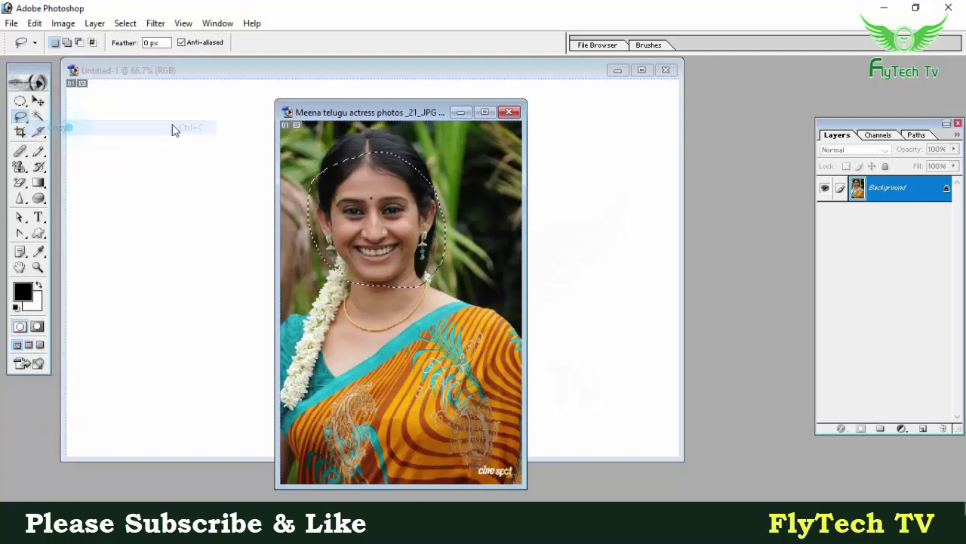
pyautogui.click(209, 78)
pyautogui.click(35, 23)
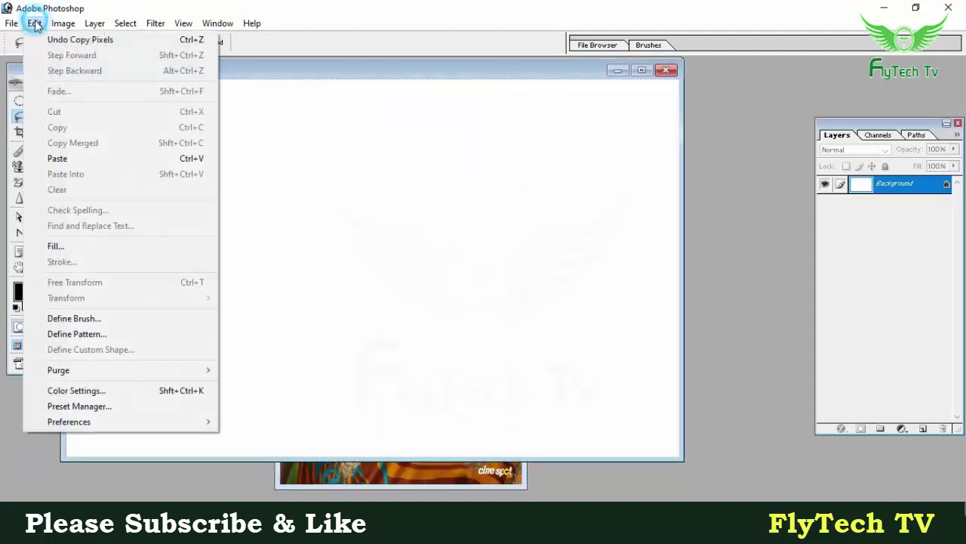
pyautogui.click(75, 166)
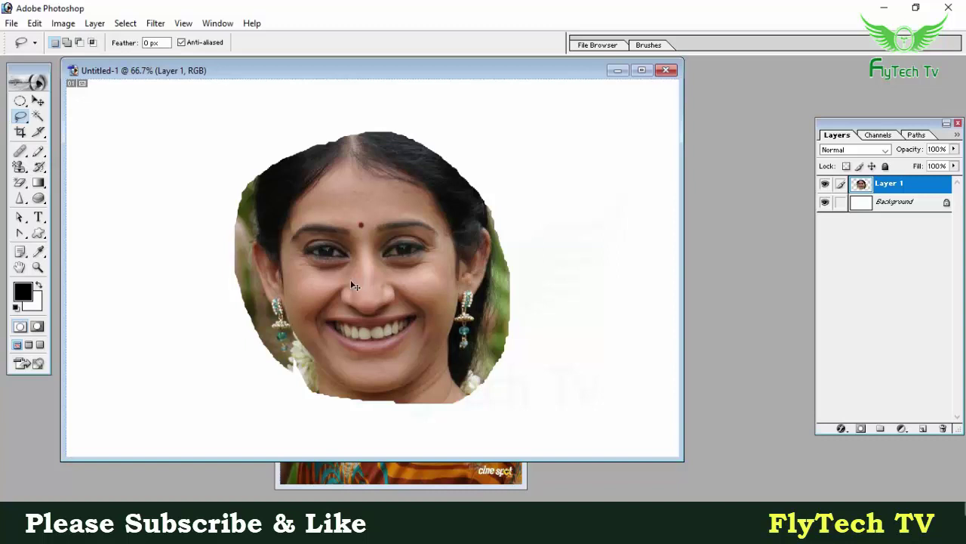
pyautogui.click(346, 472)
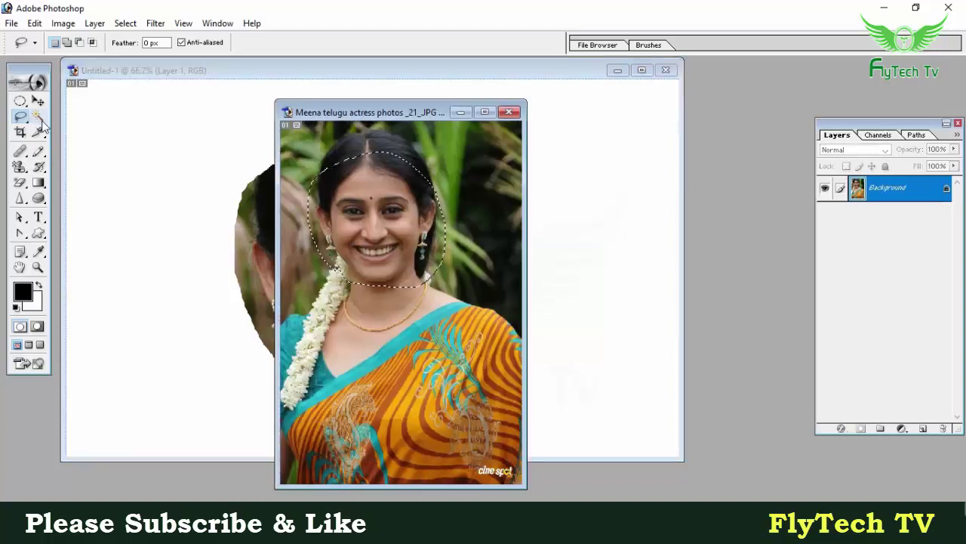
# - Lasso the face with a 20 px feather, paste it as Layer 2, and move it right
pyautogui.hotkey('ctrl', 'd')
pyautogui.doubleClick(151, 42)
pyautogui.write('20')
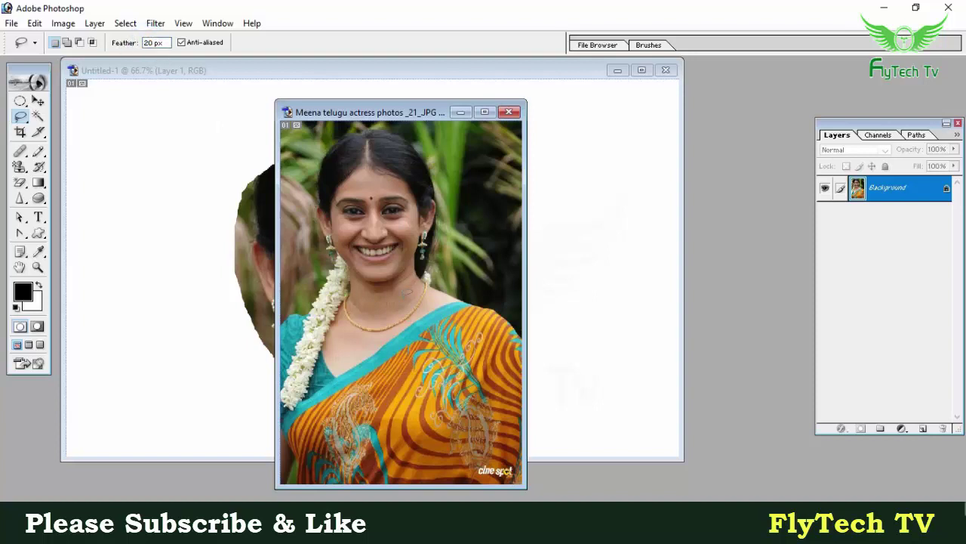
pyautogui.moveTo(344, 259)
pyautogui.mouseDown()
pyautogui.moveTo(346, 213)
pyautogui.moveTo(346, 257)
pyautogui.mouseUp()
pyautogui.click(578, 198)
pyautogui.hotkey('ctrl', 'v')
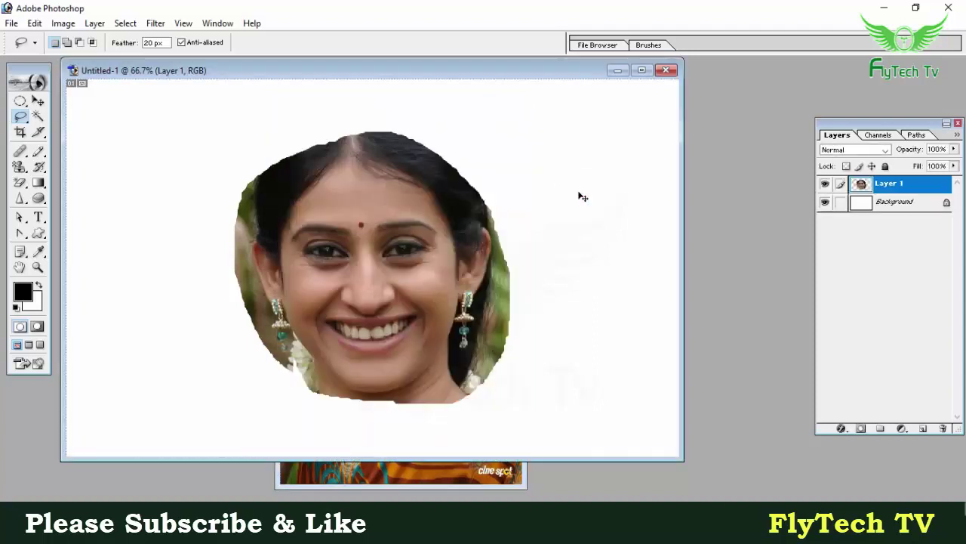
pyautogui.hotkey('ctrl', 'v')
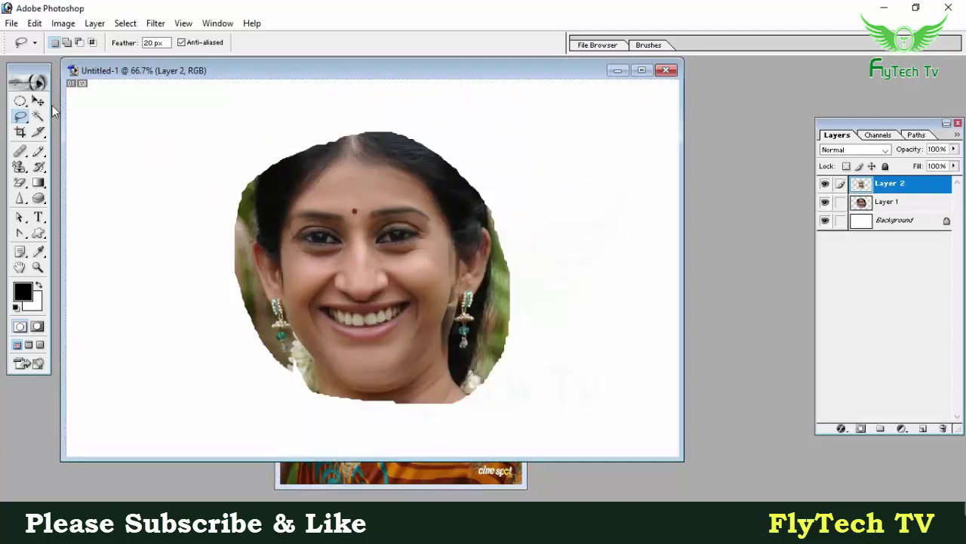
pyautogui.click(37, 101)
pyautogui.moveTo(382, 228)
pyautogui.mouseDown()
pyautogui.moveTo(610, 221)
pyautogui.moveTo(586, 237)
pyautogui.mouseUp()
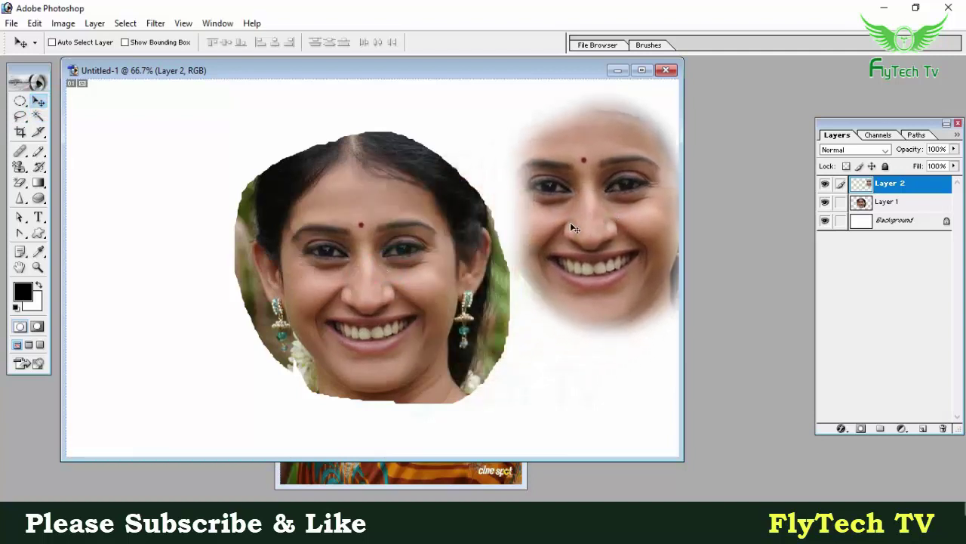
# - Reset the Lasso feather to 0 px and bring the portrait photo forward
pyautogui.click(20, 117)
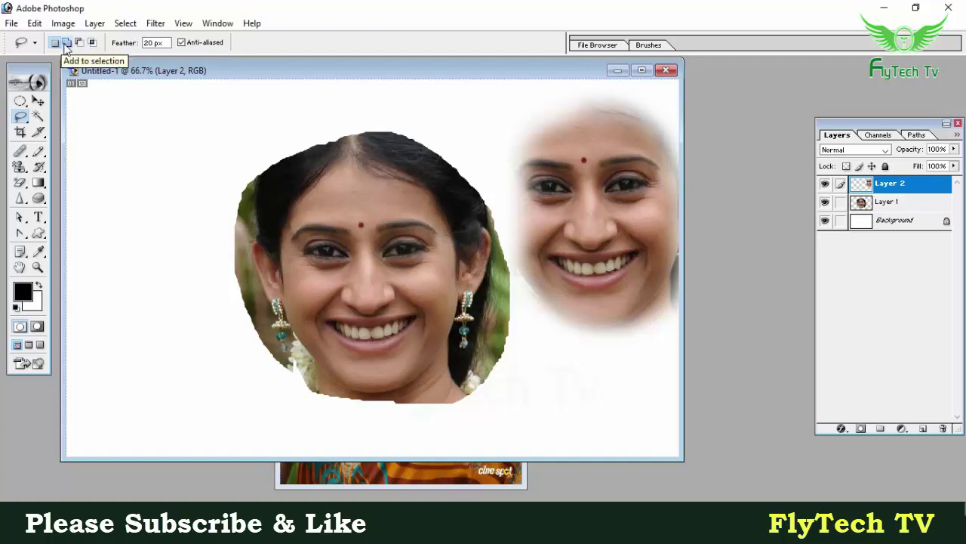
pyautogui.doubleClick(153, 43)
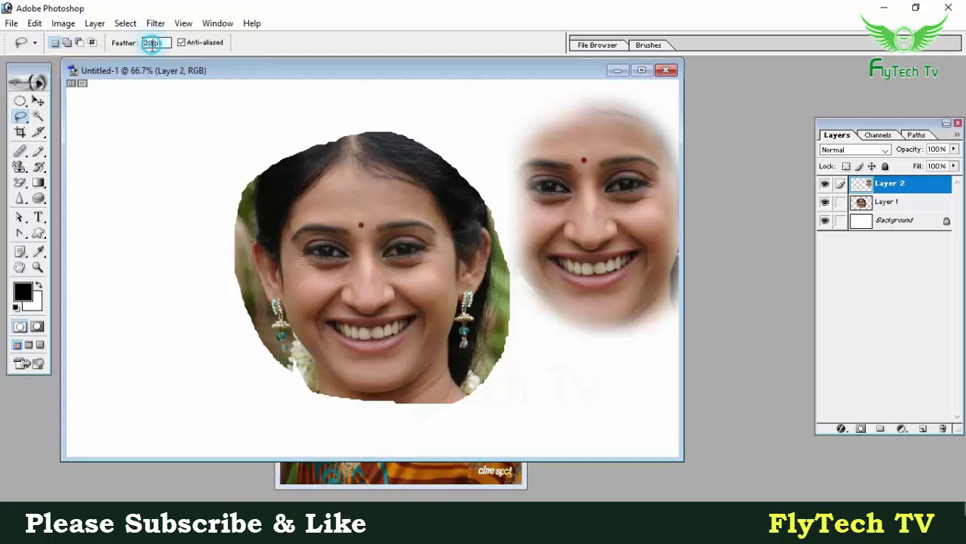
pyautogui.write('0')
pyautogui.click(371, 485)
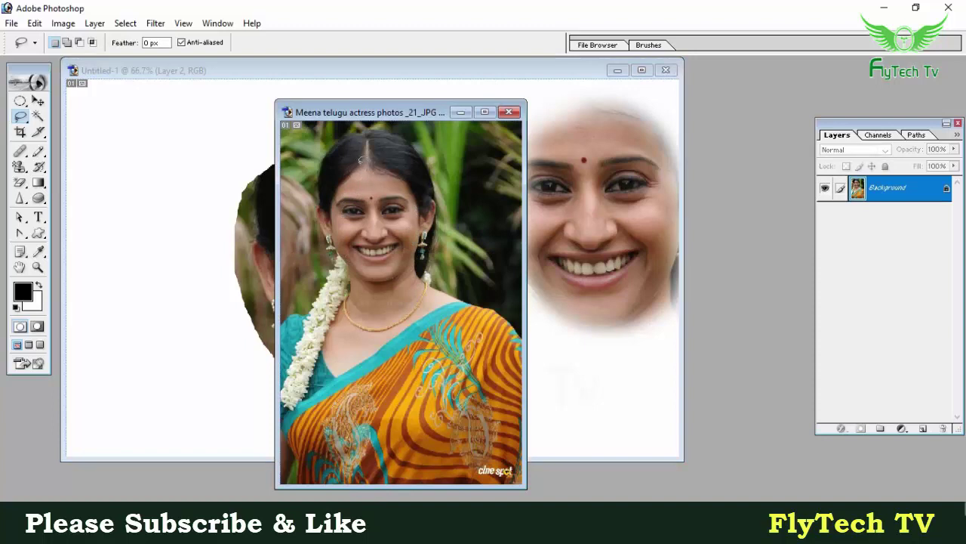
# - Lasso the face, then add the flower garland and part of the sari to the selection
pyautogui.moveTo(360, 160); pyautogui.dragTo(342, 178)
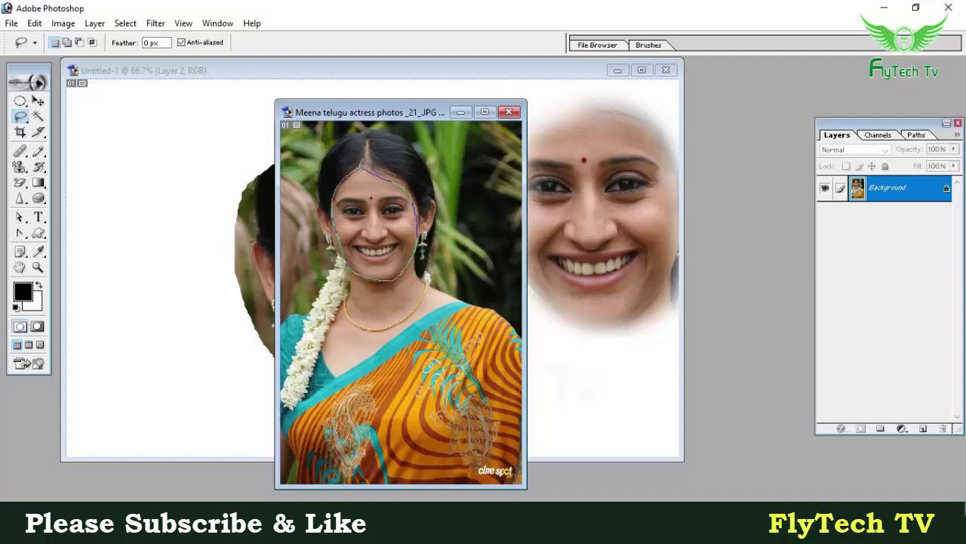
pyautogui.moveTo(361, 164); pyautogui.dragTo(363, 163)
pyautogui.click(67, 45)
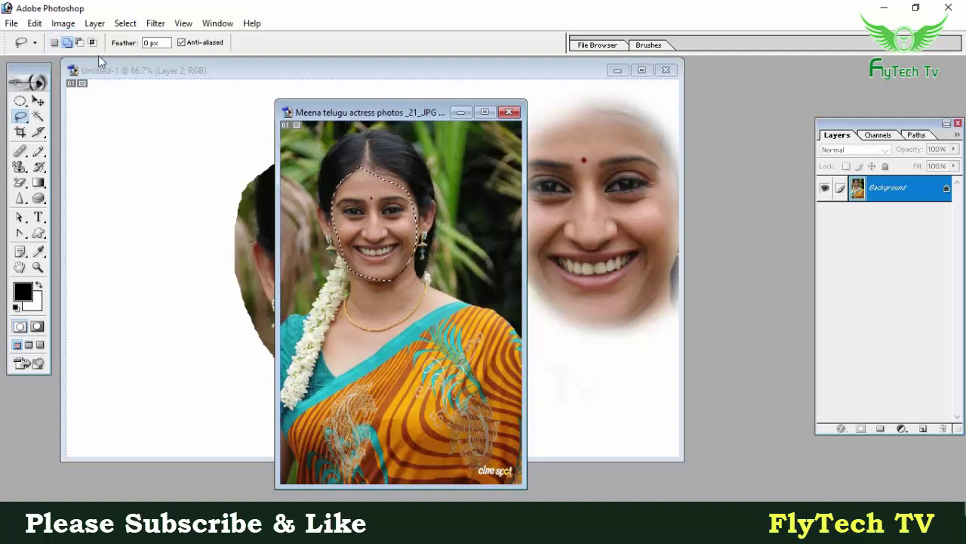
pyautogui.click(345, 283)
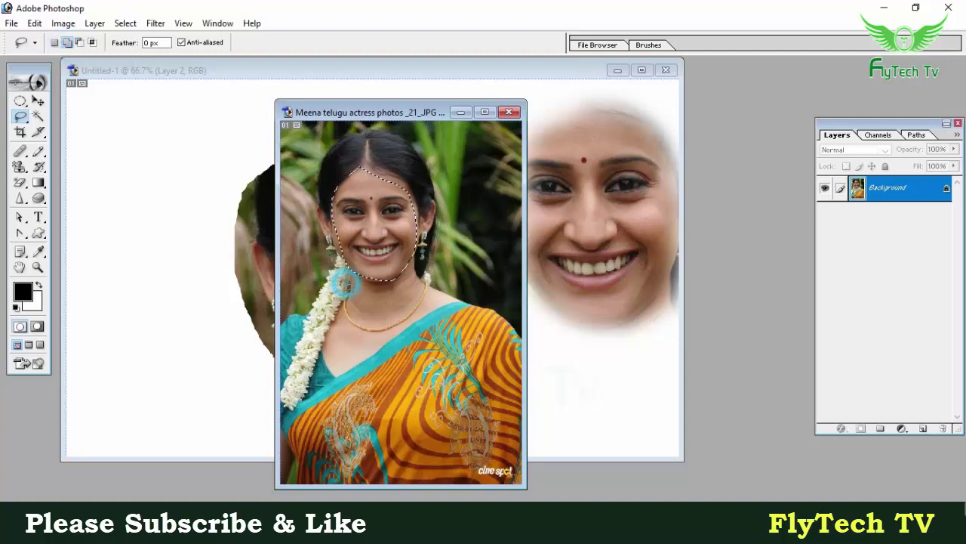
pyautogui.moveTo(345, 283); pyautogui.dragTo(284, 395)
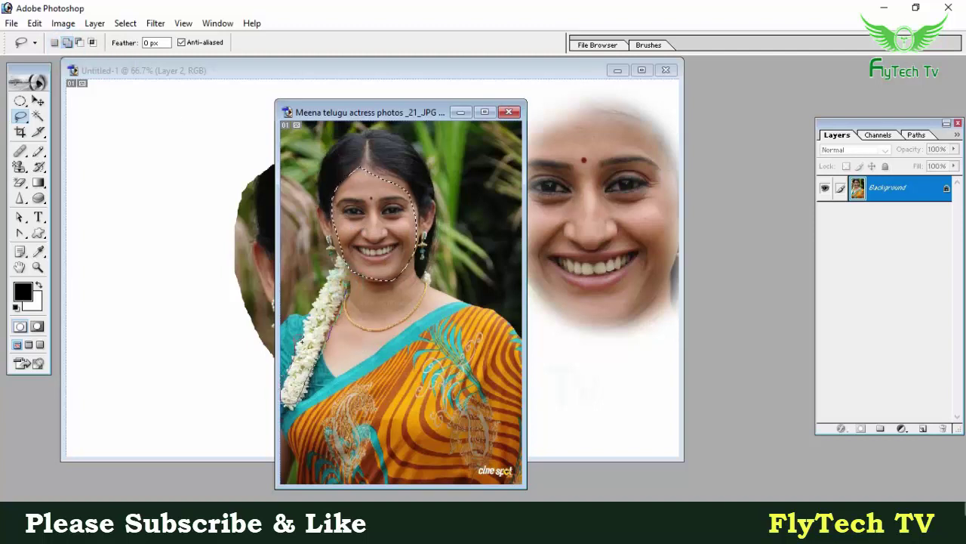
pyautogui.moveTo(302, 342); pyautogui.dragTo(338, 277)
pyautogui.moveTo(330, 338); pyautogui.dragTo(325, 293)
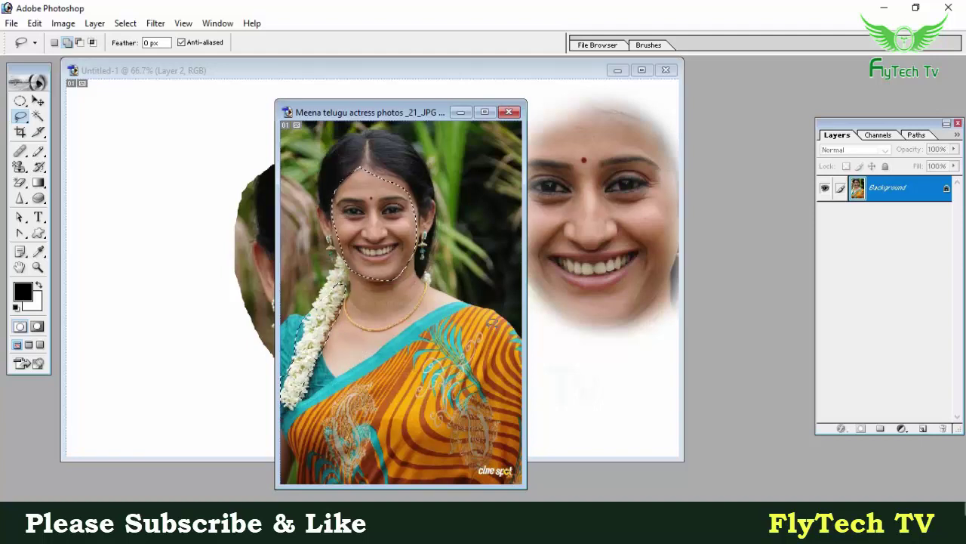
pyautogui.moveTo(330, 289)
pyautogui.mouseDown()
pyautogui.moveTo(457, 293)
pyautogui.moveTo(453, 441)
pyautogui.mouseUp()
pyautogui.moveTo(444, 300); pyautogui.dragTo(445, 298)
# - Paste the face-and-sari selection into Untitled-1 as Layer 3, shifted up and right
pyautogui.hotkey('ctrl', 'c')
pyautogui.click(578, 401)
pyautogui.hotkey('ctrl', 'v')
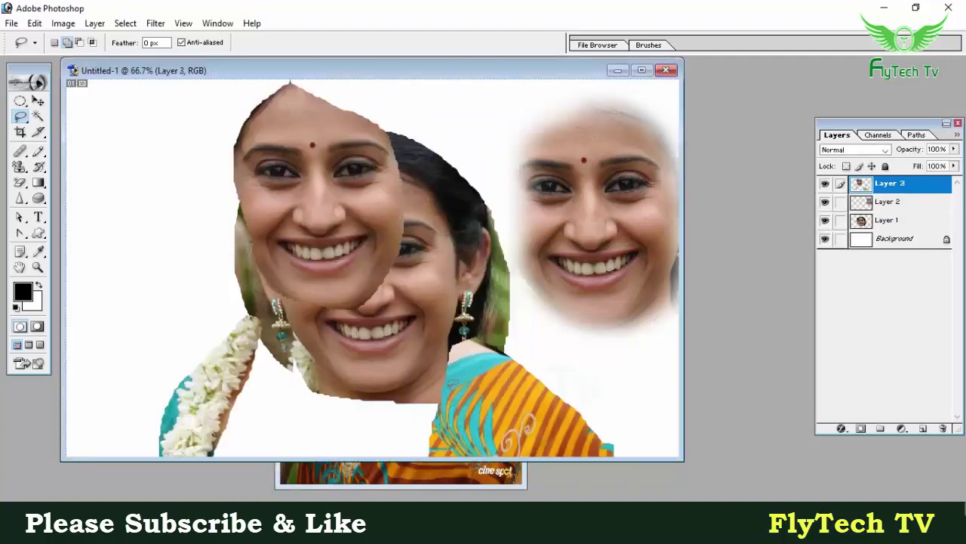
pyautogui.press('v')
pyautogui.moveTo(249, 370)
pyautogui.mouseDown()
pyautogui.moveTo(296, 342)
pyautogui.moveTo(277, 347)
pyautogui.mouseUp()
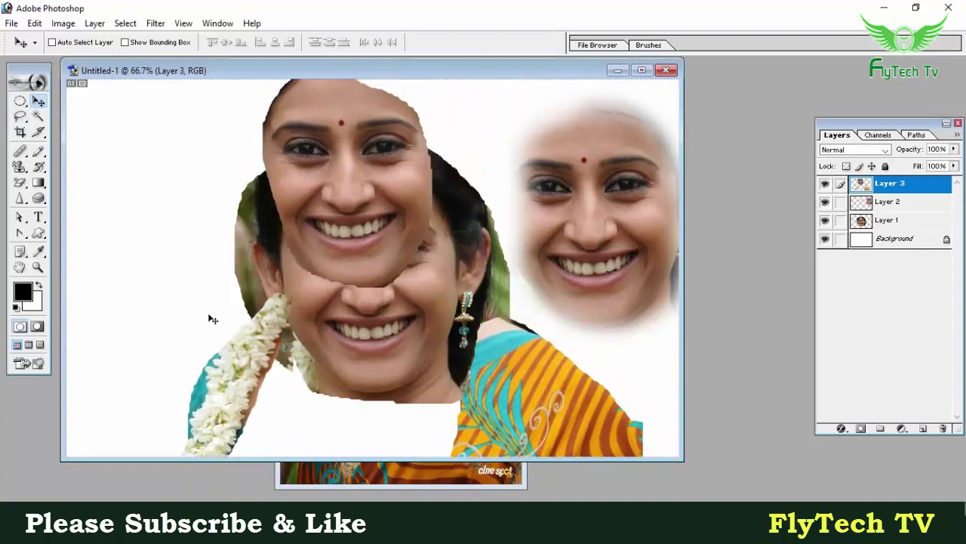
pyautogui.click(20, 115)
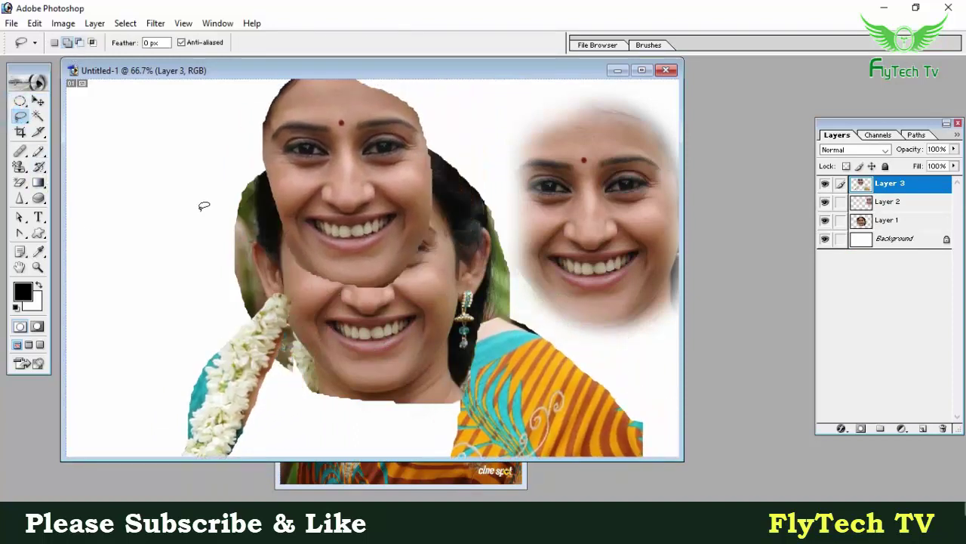
# - On the portrait photo, replace the old selection with a closed lasso outline around the face
pyautogui.click(400, 475)
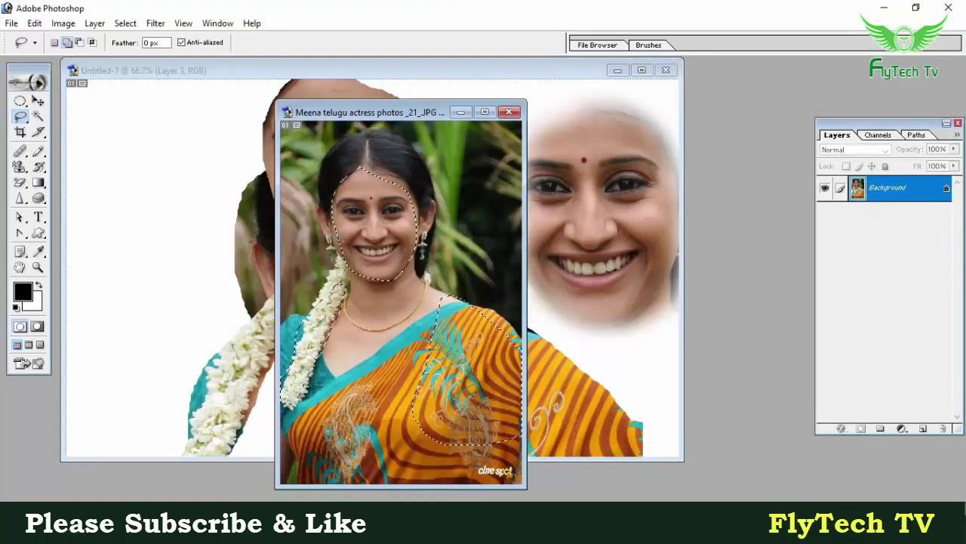
pyautogui.moveTo(302, 326); pyautogui.dragTo(353, 249)
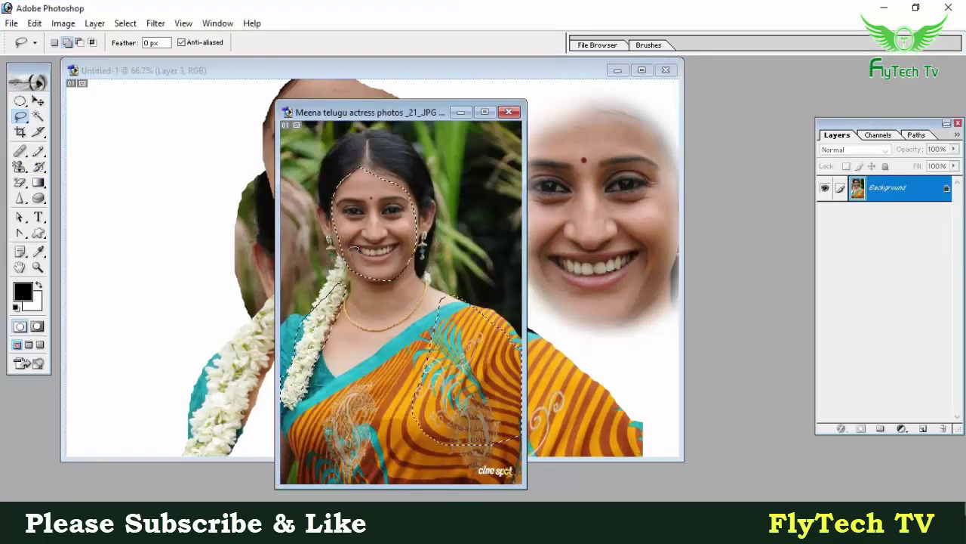
pyautogui.click(357, 243)
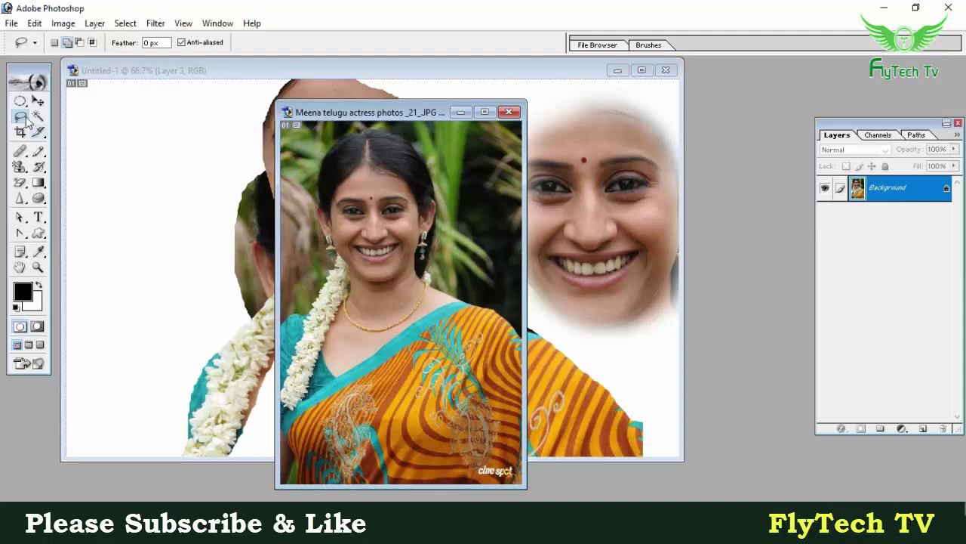
pyautogui.moveTo(387, 175)
pyautogui.mouseDown()
pyautogui.moveTo(359, 168)
pyautogui.moveTo(330, 221)
pyautogui.mouseUp()
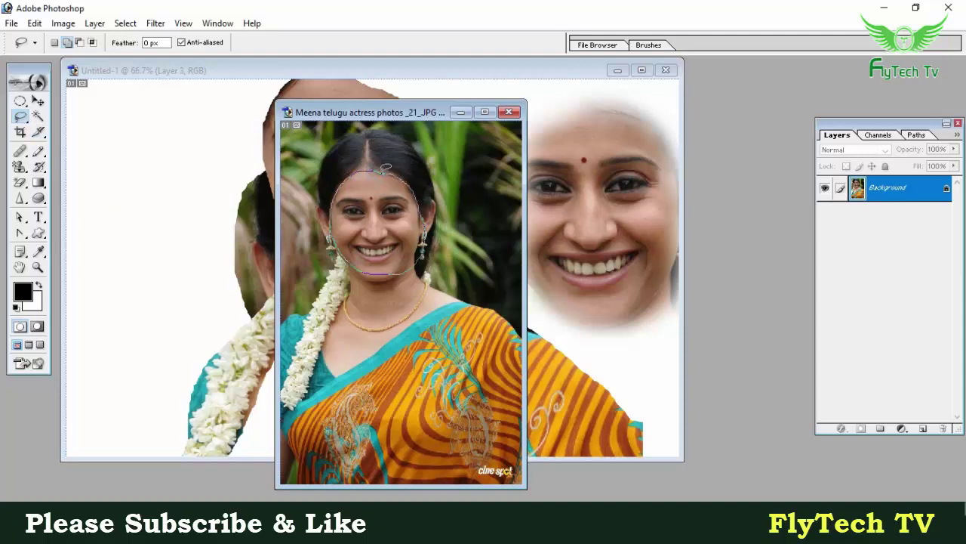
pyautogui.moveTo(385, 168); pyautogui.dragTo(384, 170)
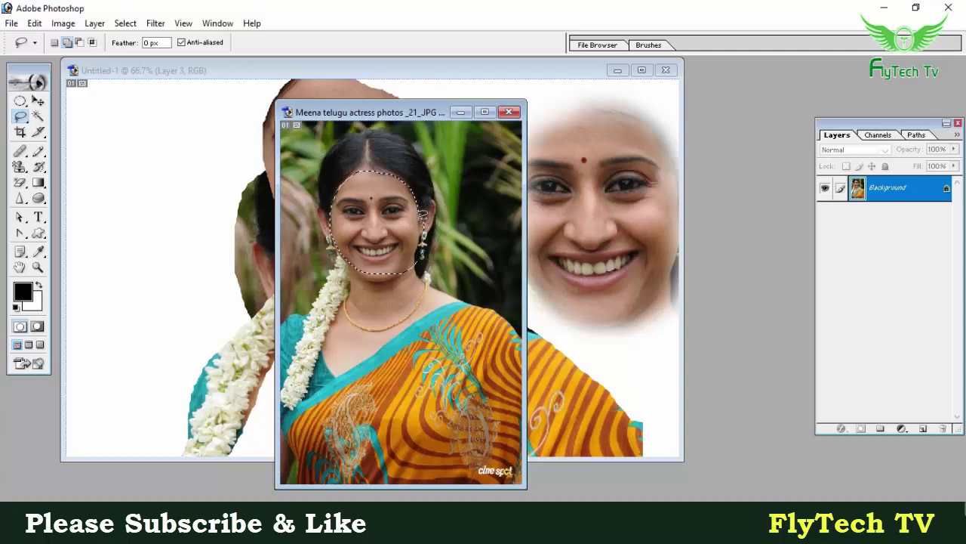
pyautogui.click(80, 41)
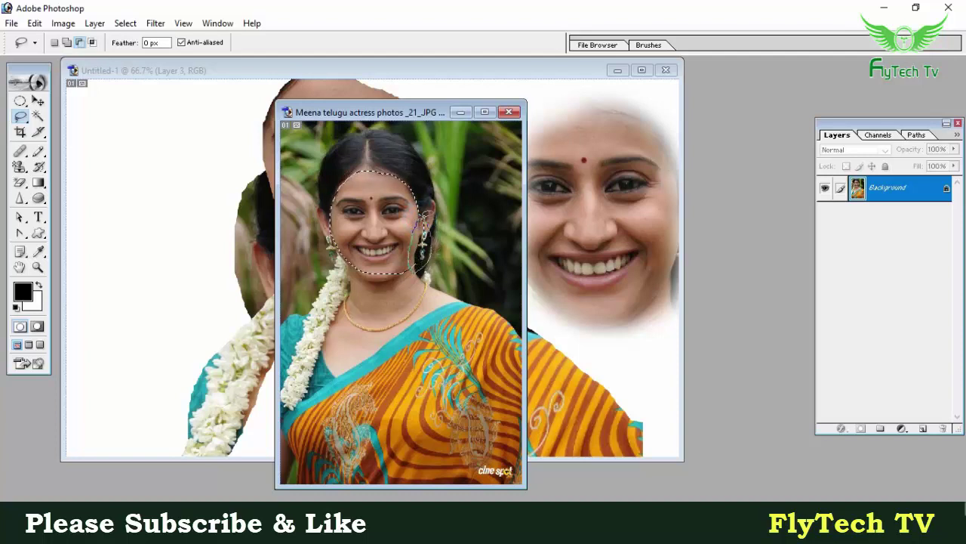
# - Add area on the face's right side, then clear the selection and show the lasso variants
pyautogui.moveTo(423, 226); pyautogui.dragTo(421, 243)
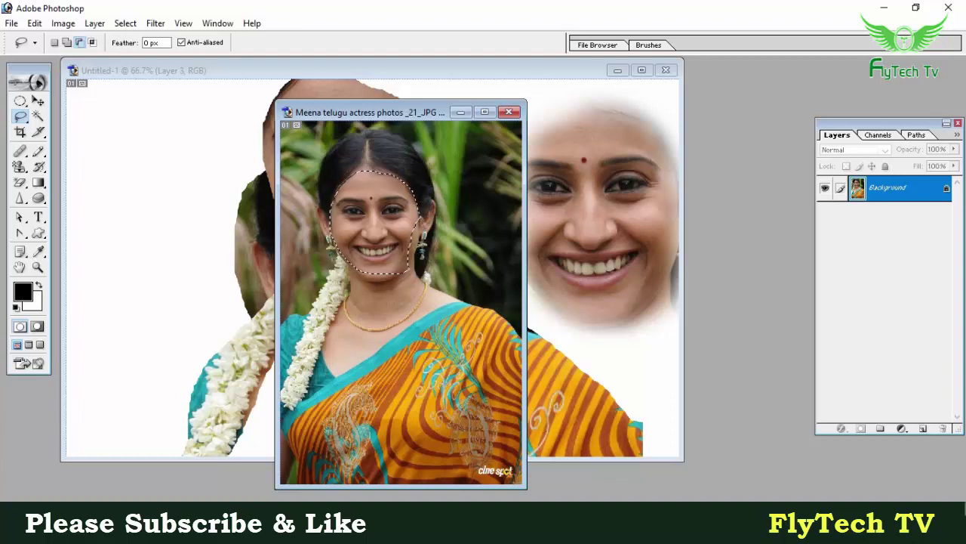
pyautogui.click(67, 42)
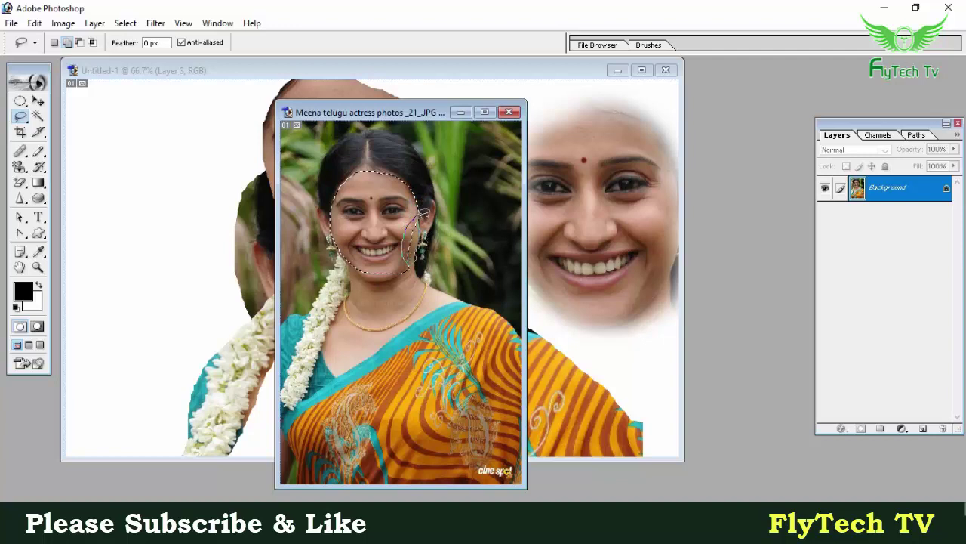
pyautogui.moveTo(422, 213); pyautogui.dragTo(420, 218)
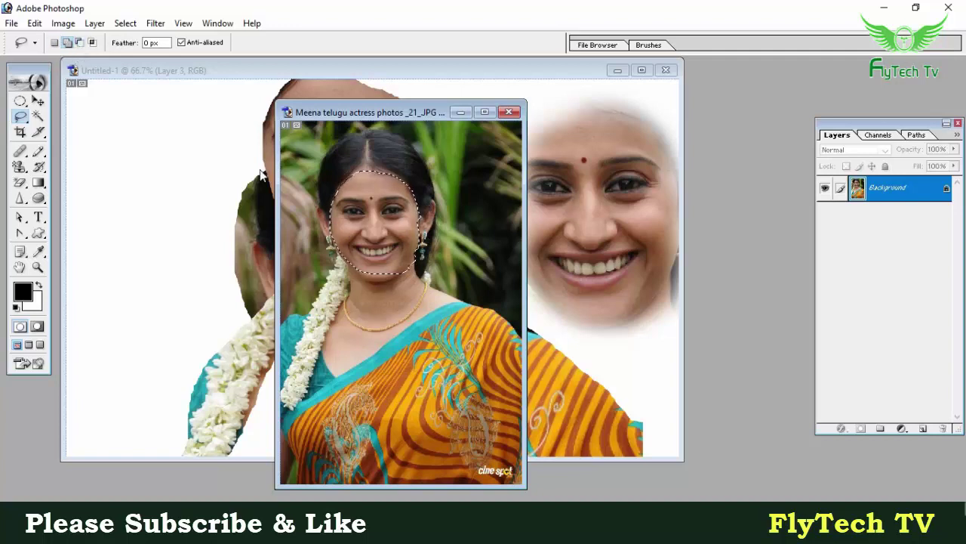
pyautogui.hotkey('ctrl', 'd')
pyautogui.rightClick(21, 117)
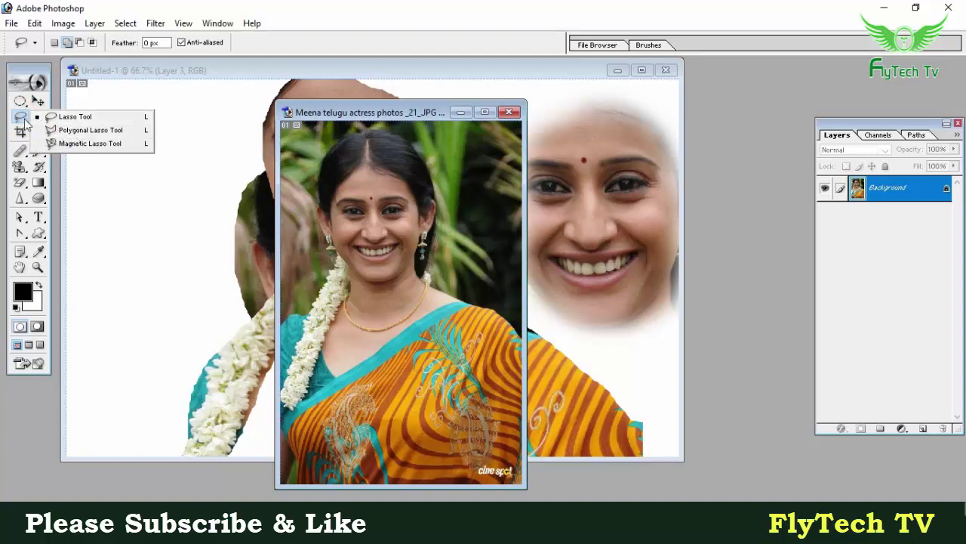
# - Choose the Polygonal Lasso Tool and bring the Untitled-1 canvas with Layers 1–3 forward
pyautogui.click(83, 129)
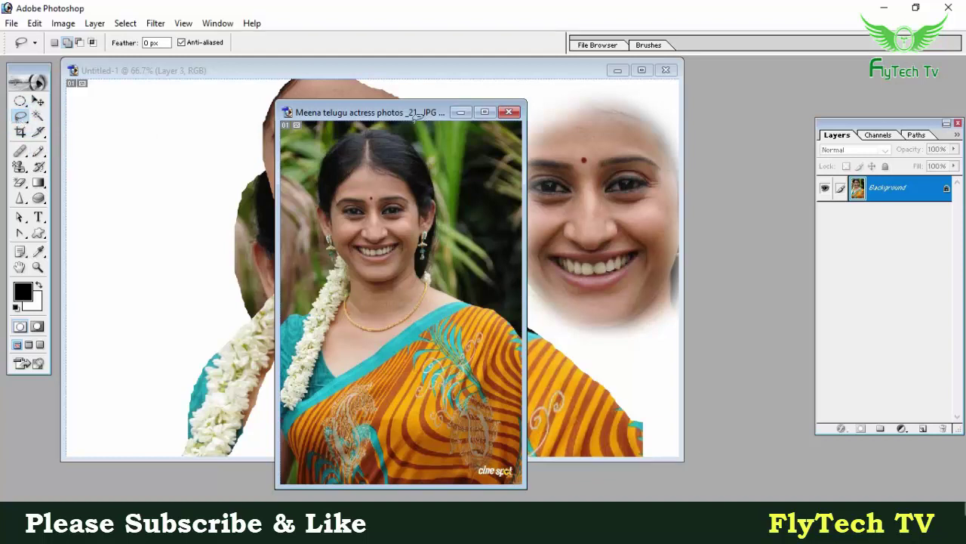
pyautogui.click(460, 68)
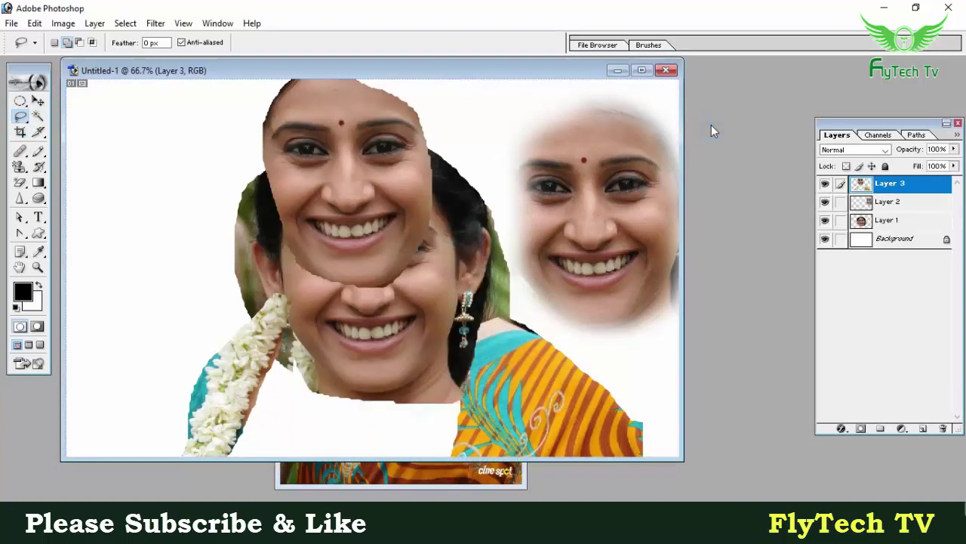